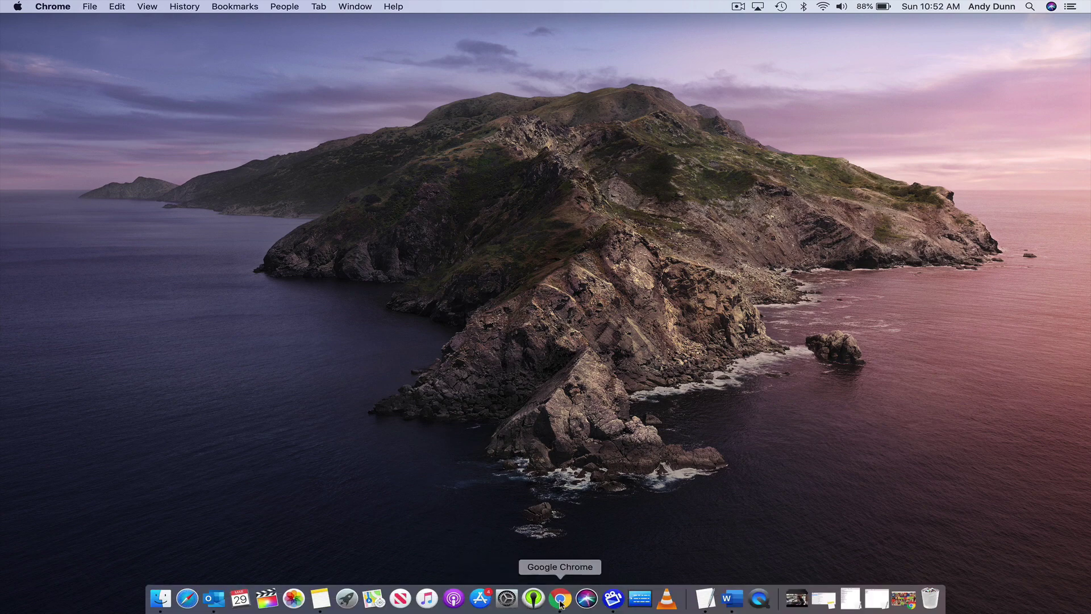
Step: Launch Google Chrome from the Dock to reach the Pasco County Schools ClassLink login page
{"action": "left_click", "coordinate": [560, 599]}
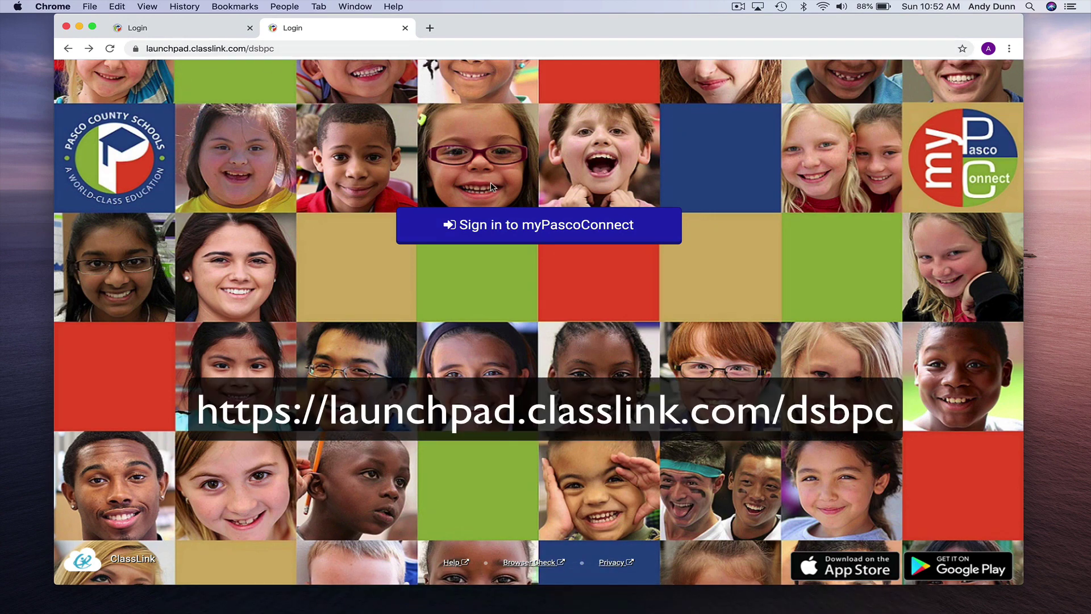
Step: Sign in through myPascoConnect and launch the myLearning app from My Apps
{"action": "left_click", "coordinate": [503, 225]}
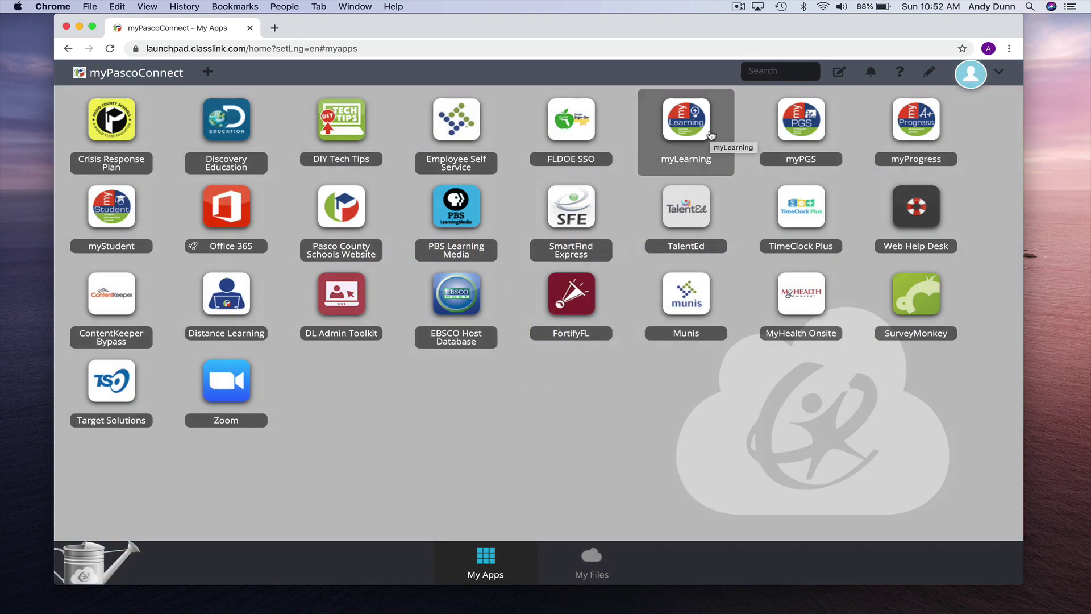
{"action": "left_click", "coordinate": [682, 130]}
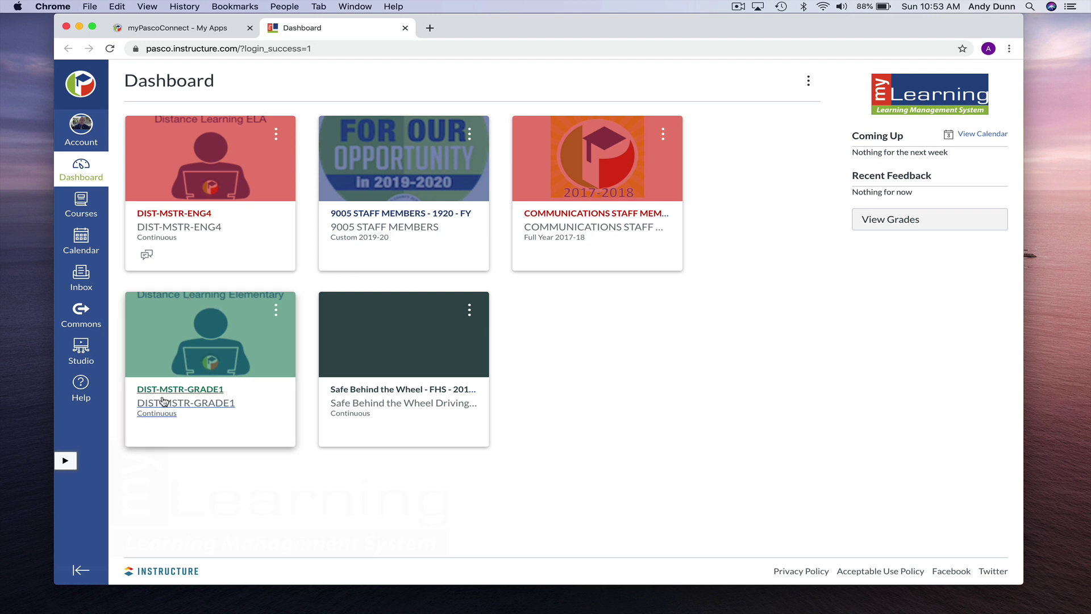
Step: Open the DIST-MSTR-GRADE1 course from its Dashboard course card
{"action": "left_click", "coordinate": [203, 367]}
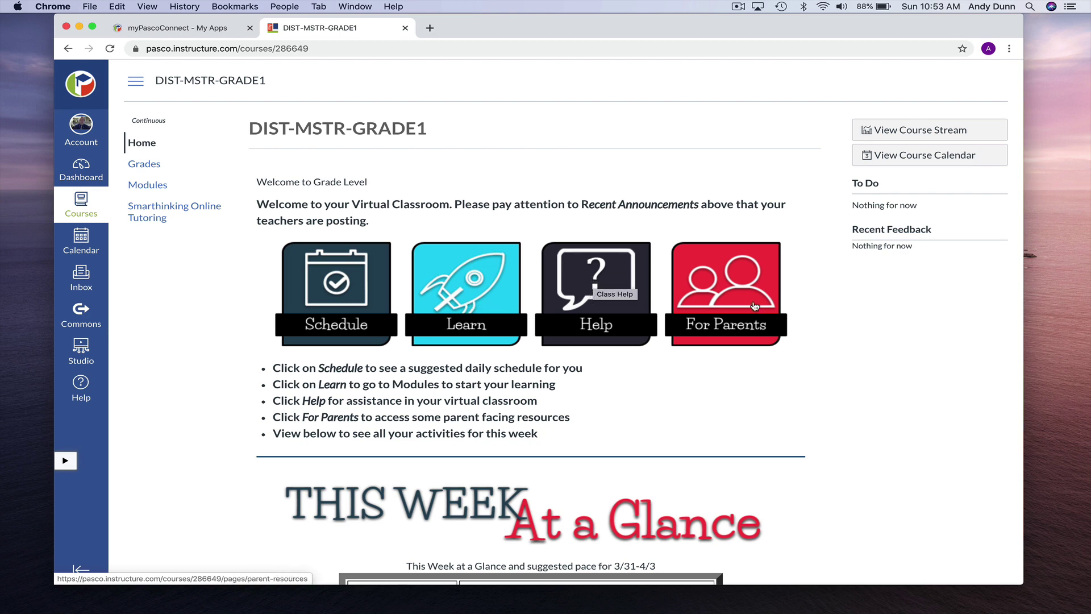
{"action": "scroll", "coordinate": [626, 425], "scroll_direction": "down", "scroll_amount": 5}
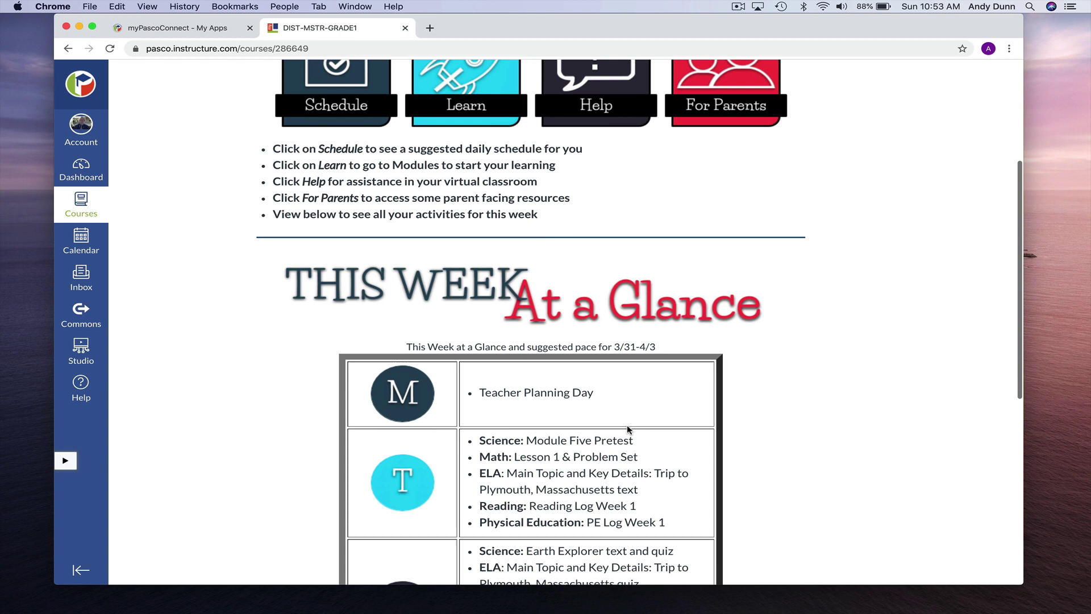
{"action": "scroll", "coordinate": [627, 425], "scroll_direction": "down", "scroll_amount": 2}
{"action": "scroll", "coordinate": [628, 425], "scroll_direction": "down", "scroll_amount": 1}
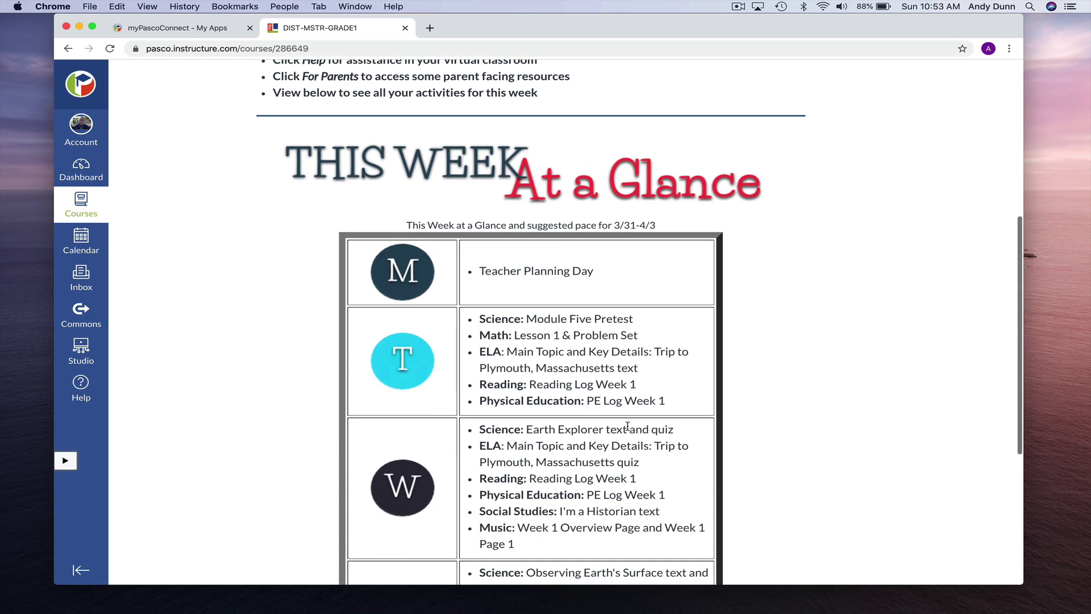
{"action": "scroll", "coordinate": [628, 426], "scroll_direction": "down", "scroll_amount": 1}
{"action": "scroll", "coordinate": [628, 426], "scroll_direction": "down", "scroll_amount": 1}
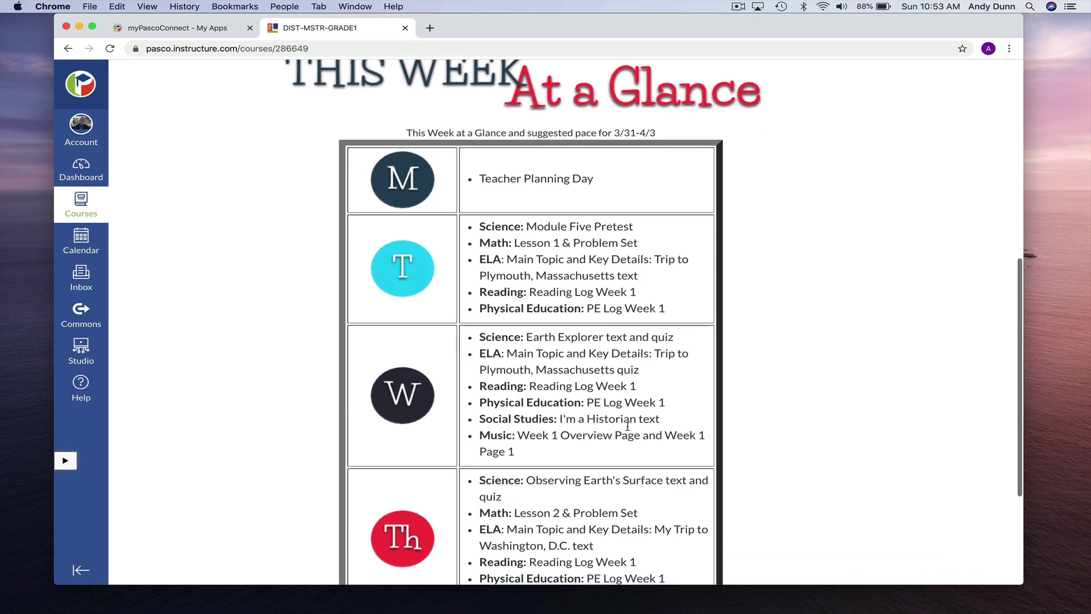
{"action": "scroll", "coordinate": [628, 425], "scroll_direction": "down", "scroll_amount": 1}
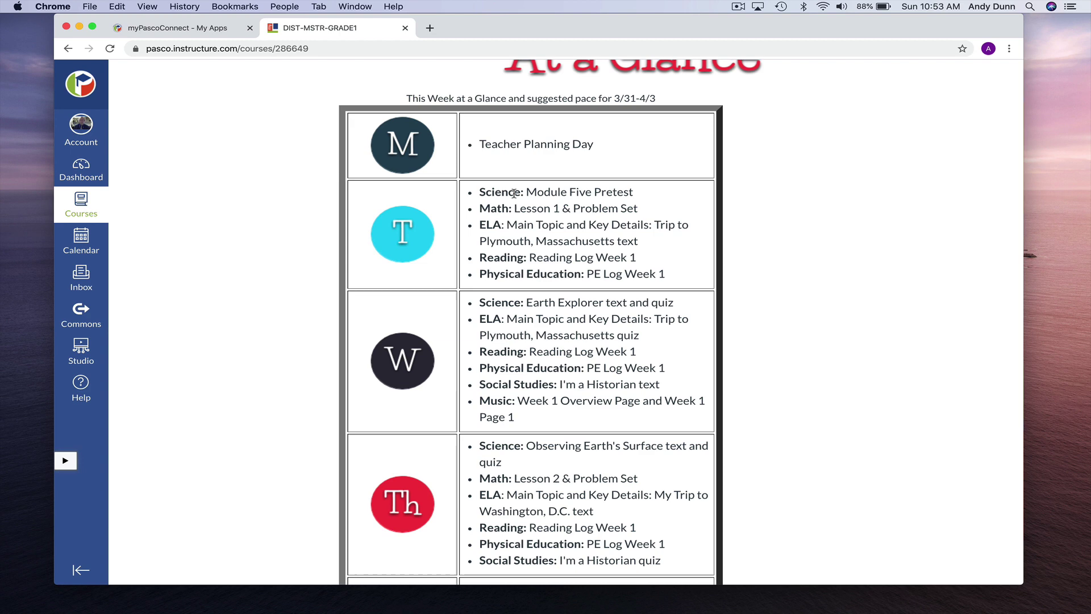
{"action": "scroll", "coordinate": [514, 195], "scroll_direction": "down", "scroll_amount": 3}
{"action": "scroll", "coordinate": [514, 196], "scroll_direction": "up", "scroll_amount": 1}
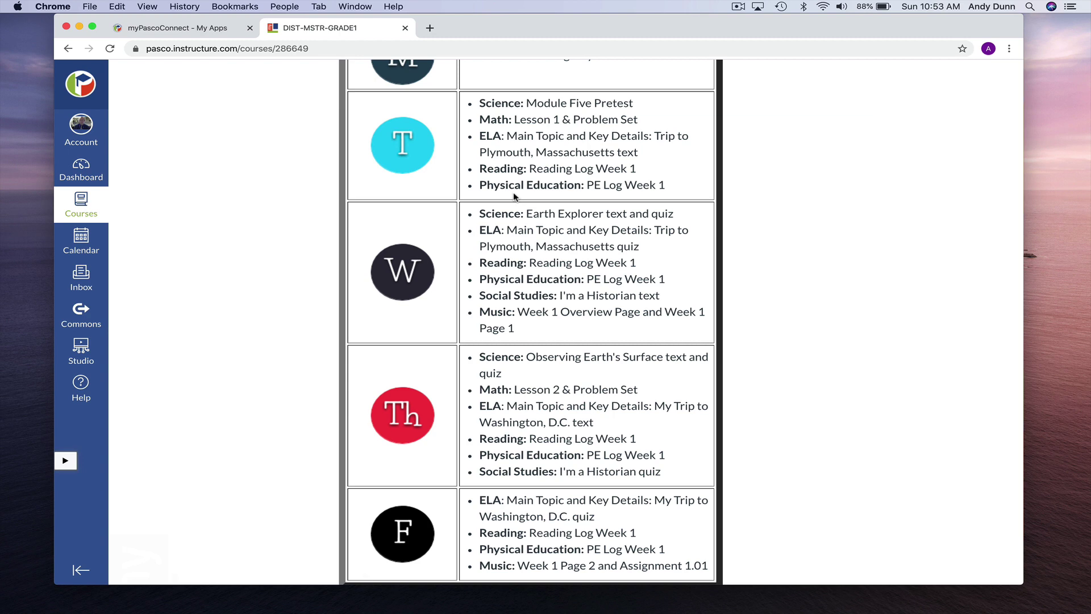
{"action": "scroll", "coordinate": [514, 196], "scroll_direction": "up", "scroll_amount": 1}
{"action": "scroll", "coordinate": [515, 196], "scroll_direction": "up", "scroll_amount": 1}
{"action": "scroll", "coordinate": [515, 196], "scroll_direction": "up", "scroll_amount": 3}
{"action": "scroll", "coordinate": [514, 196], "scroll_direction": "up", "scroll_amount": 1}
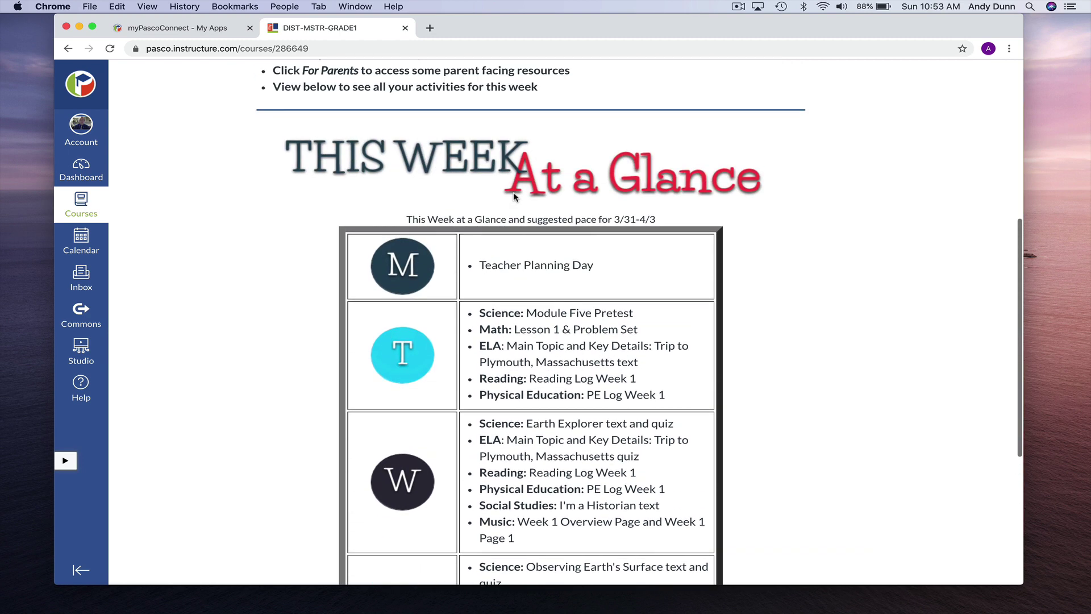
{"action": "scroll", "coordinate": [514, 196], "scroll_direction": "up", "scroll_amount": 1}
{"action": "scroll", "coordinate": [515, 196], "scroll_direction": "up", "scroll_amount": 5}
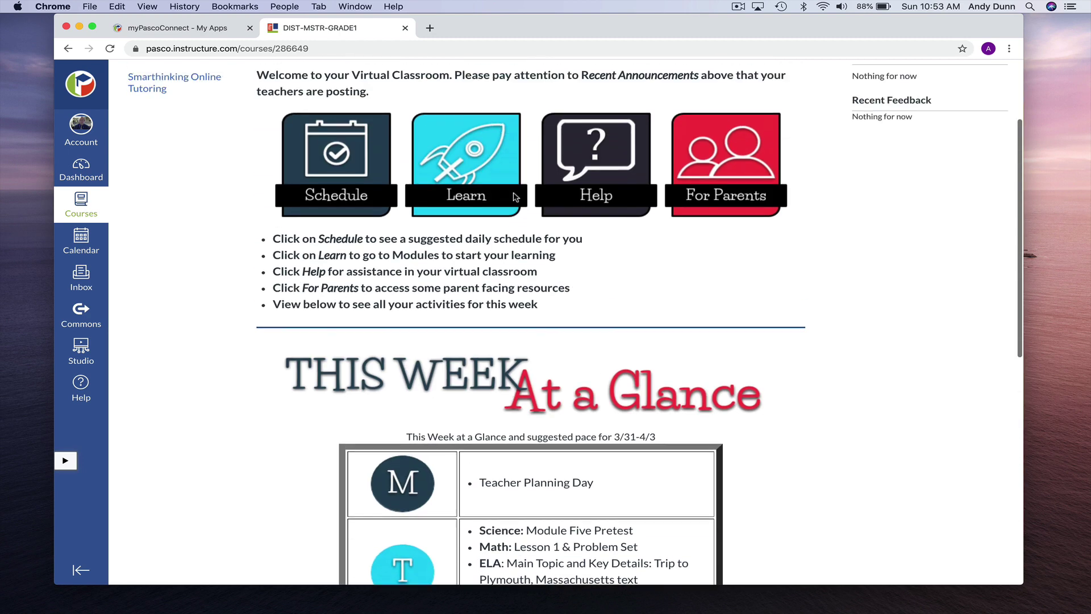
{"action": "scroll", "coordinate": [515, 197], "scroll_direction": "up", "scroll_amount": 1}
{"action": "scroll", "coordinate": [514, 196], "scroll_direction": "up", "scroll_amount": 1}
Step: Go to the DIST-MSTR-GRADE1 Modules page with Learn after reviewing This Week at a Glance
{"action": "left_click", "coordinate": [455, 234]}
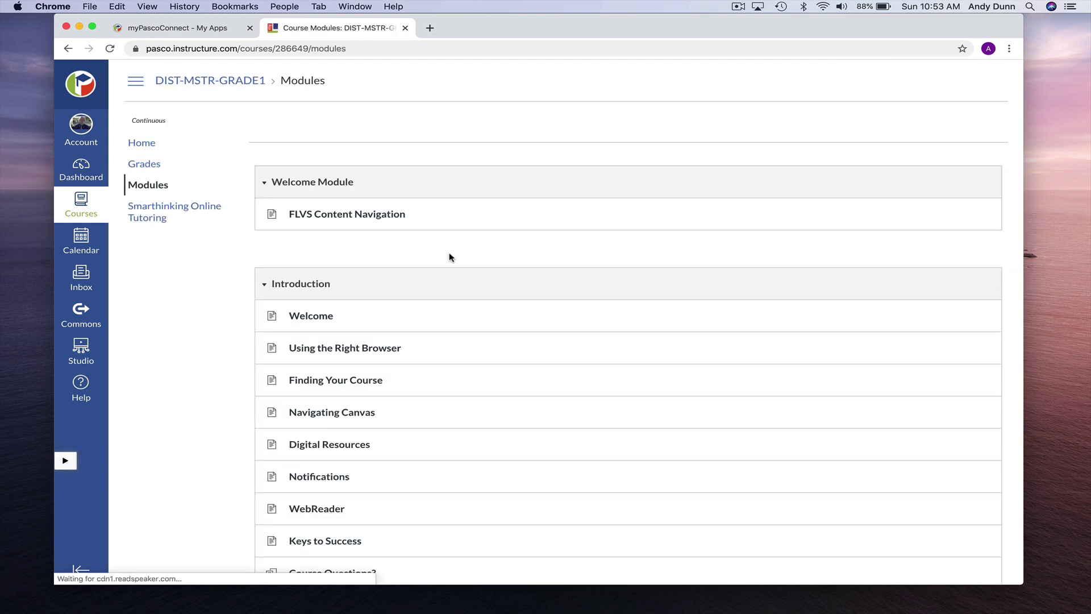
{"action": "scroll", "coordinate": [381, 239], "scroll_direction": "down", "scroll_amount": 1}
{"action": "scroll", "coordinate": [380, 239], "scroll_direction": "down", "scroll_amount": 1}
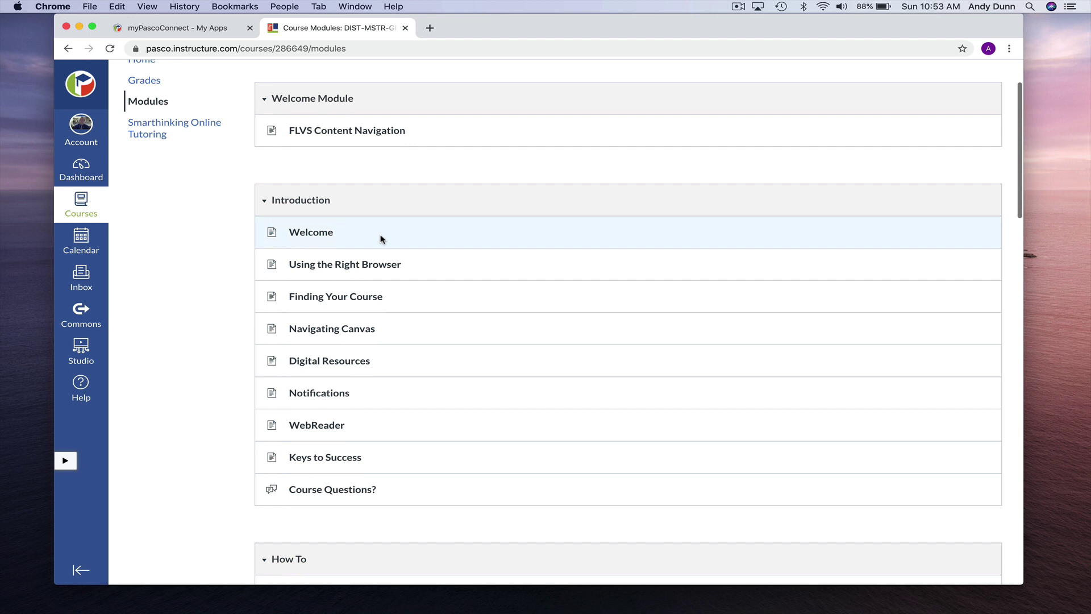
{"action": "scroll", "coordinate": [381, 239], "scroll_direction": "down", "scroll_amount": 1}
{"action": "scroll", "coordinate": [382, 239], "scroll_direction": "down", "scroll_amount": 1}
{"action": "scroll", "coordinate": [381, 240], "scroll_direction": "down", "scroll_amount": 4}
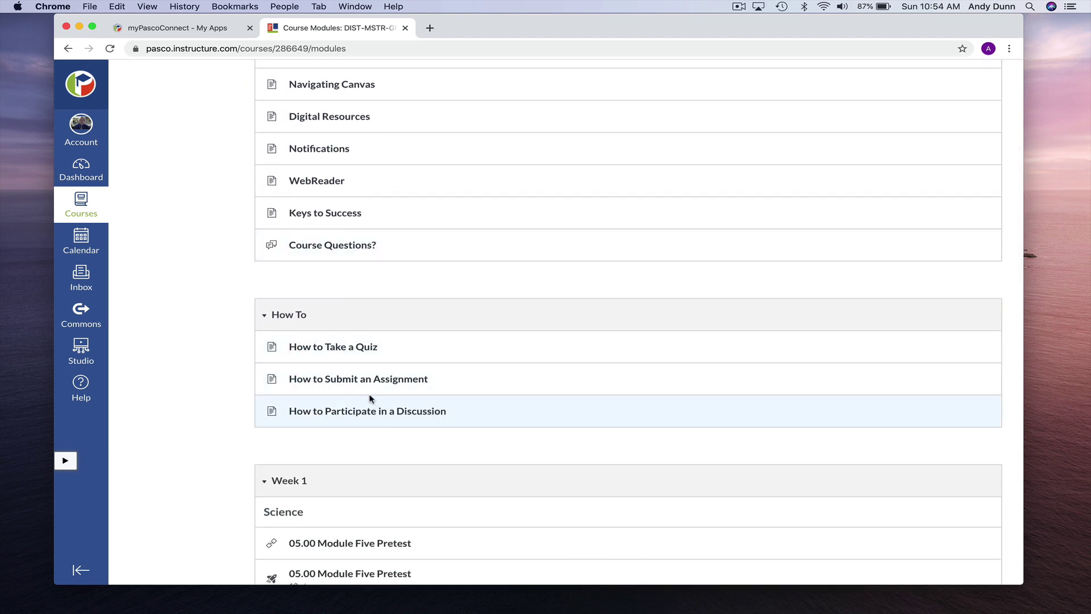
{"action": "scroll", "coordinate": [298, 434], "scroll_direction": "down", "scroll_amount": 2}
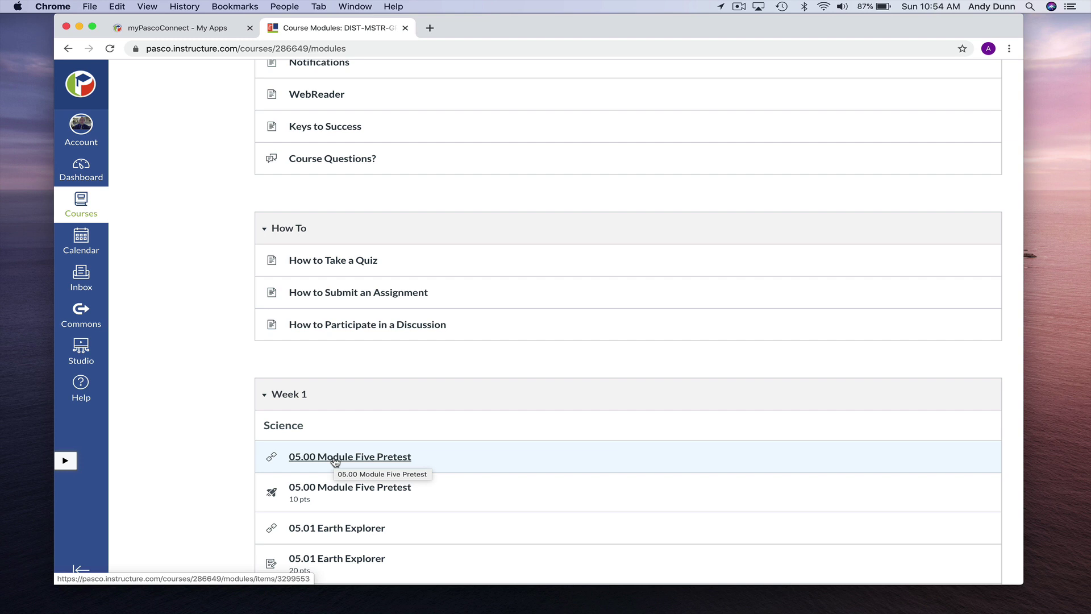
Step: Move through the Module Five lesson past Lesson Wrap-Up to the 05.00 Module Five Pretest
{"action": "left_click", "coordinate": [335, 458]}
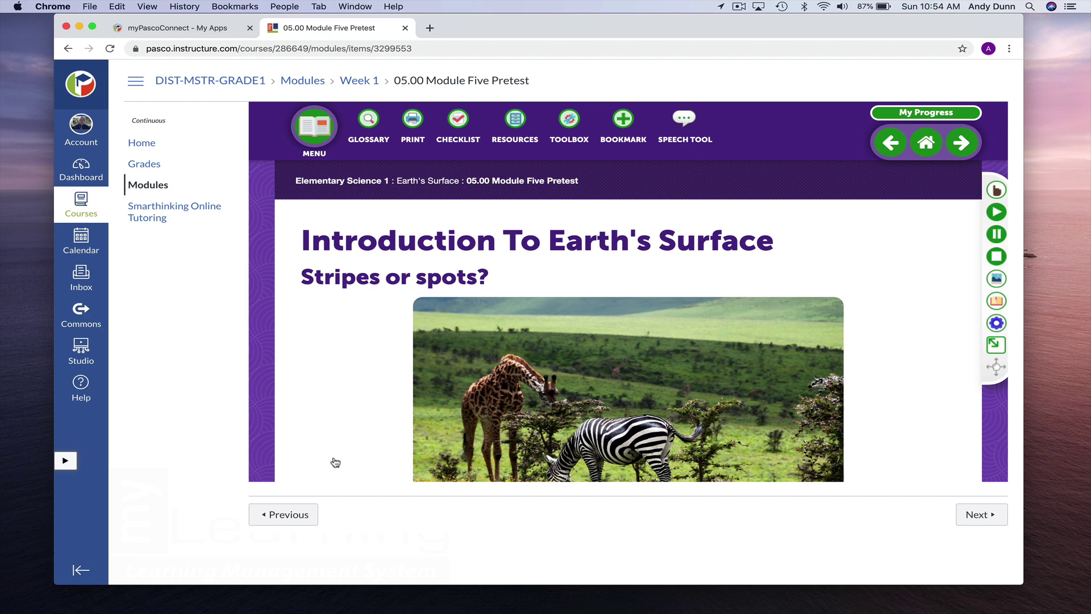
{"action": "scroll", "coordinate": [336, 463], "scroll_direction": "down", "scroll_amount": 1}
{"action": "scroll", "coordinate": [335, 462], "scroll_direction": "down", "scroll_amount": 2}
{"action": "scroll", "coordinate": [336, 462], "scroll_direction": "down", "scroll_amount": 2}
{"action": "scroll", "coordinate": [335, 462], "scroll_direction": "down", "scroll_amount": 2}
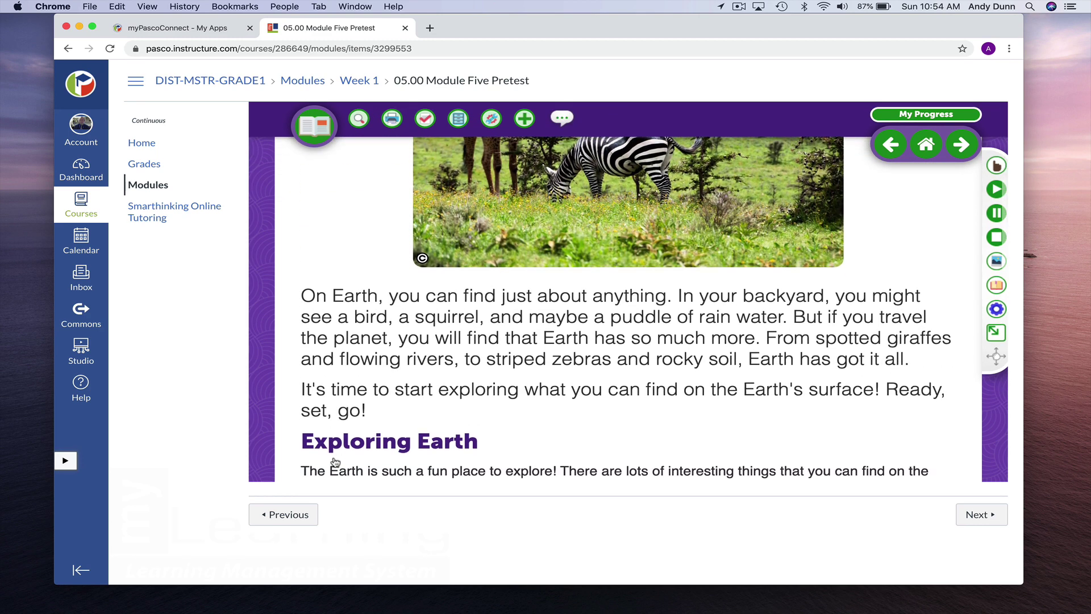
{"action": "scroll", "coordinate": [335, 462], "scroll_direction": "down", "scroll_amount": 1}
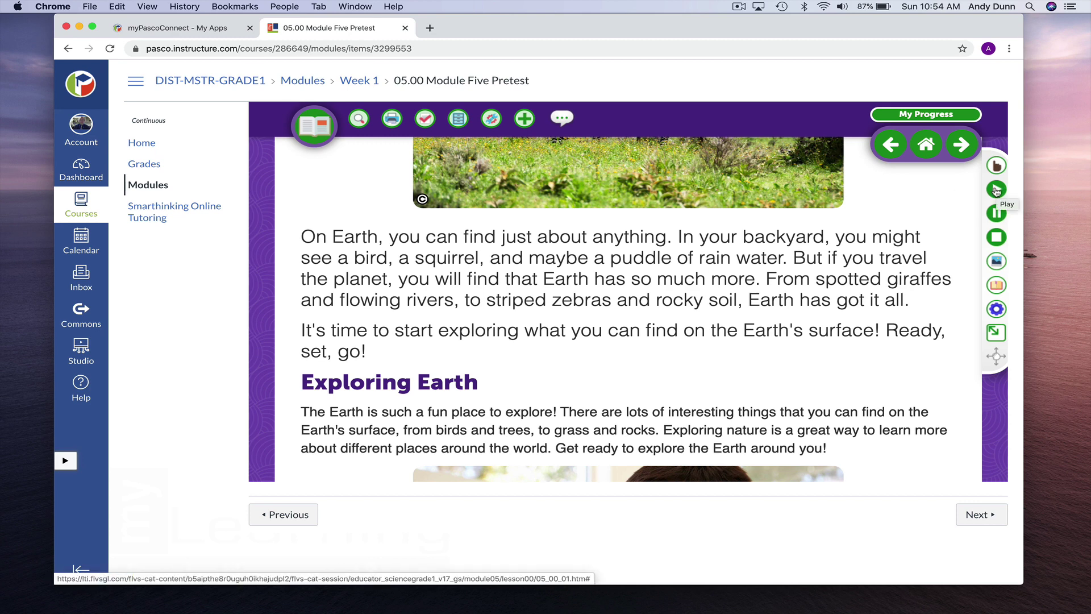
{"action": "scroll", "coordinate": [877, 318], "scroll_direction": "down", "scroll_amount": 5}
{"action": "scroll", "coordinate": [876, 319], "scroll_direction": "down", "scroll_amount": 3}
{"action": "scroll", "coordinate": [877, 318], "scroll_direction": "up", "scroll_amount": 2}
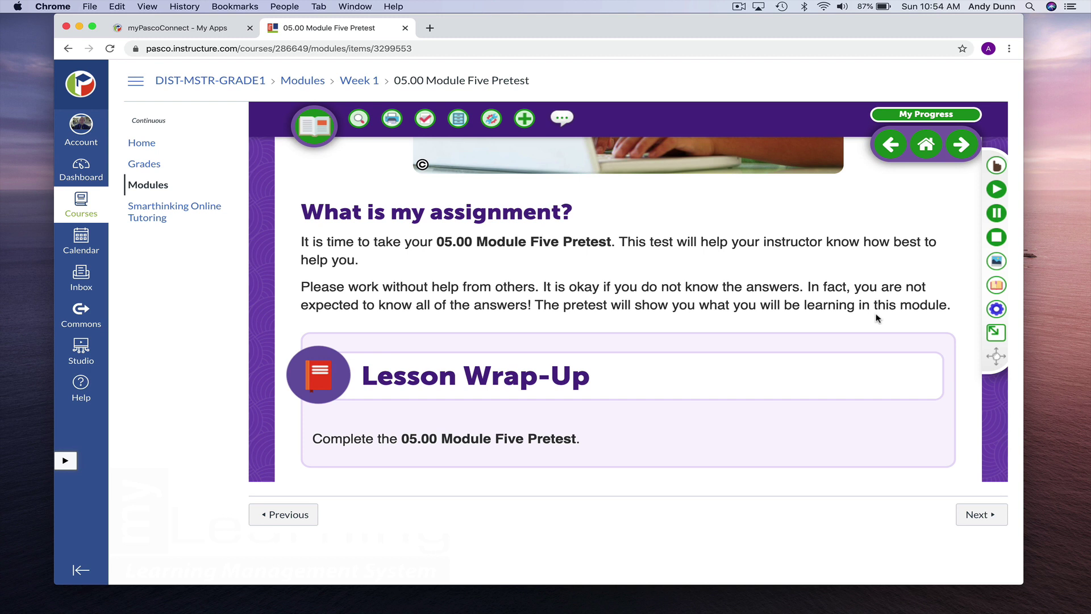
{"action": "left_click", "coordinate": [980, 517]}
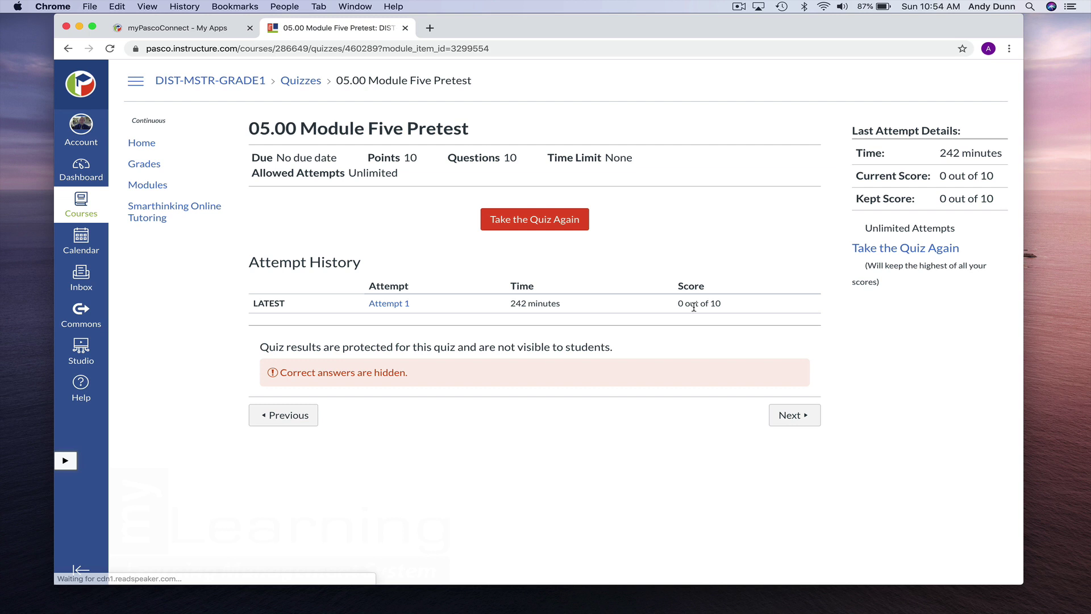
Step: Start a new pretest attempt and answer Question 1 'water', after briefly choosing soil and rock
{"action": "left_click", "coordinate": [511, 220]}
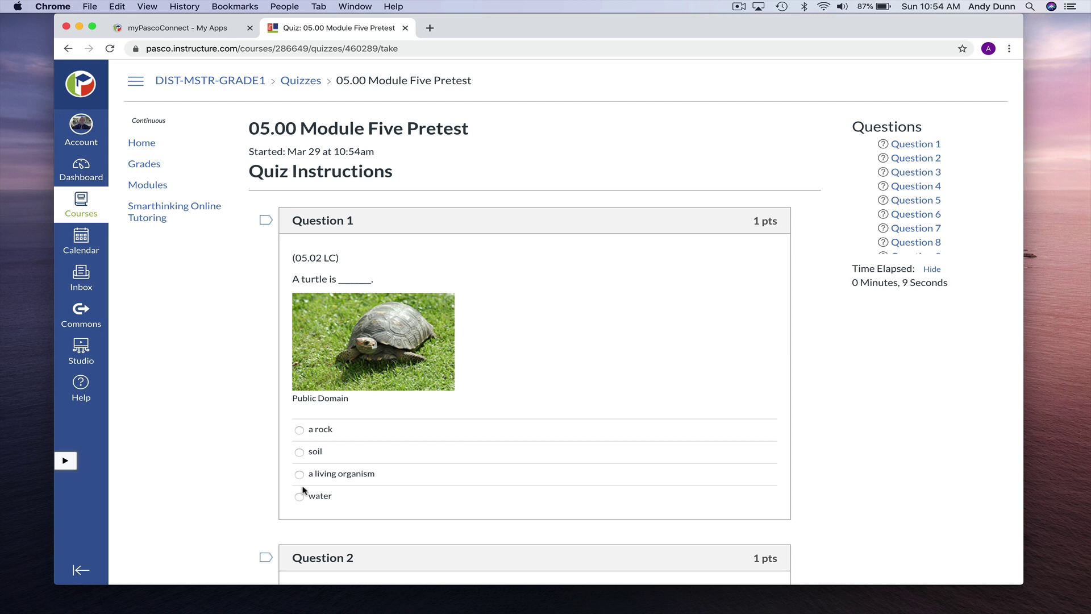
{"action": "left_click", "coordinate": [299, 453]}
{"action": "left_click", "coordinate": [300, 431]}
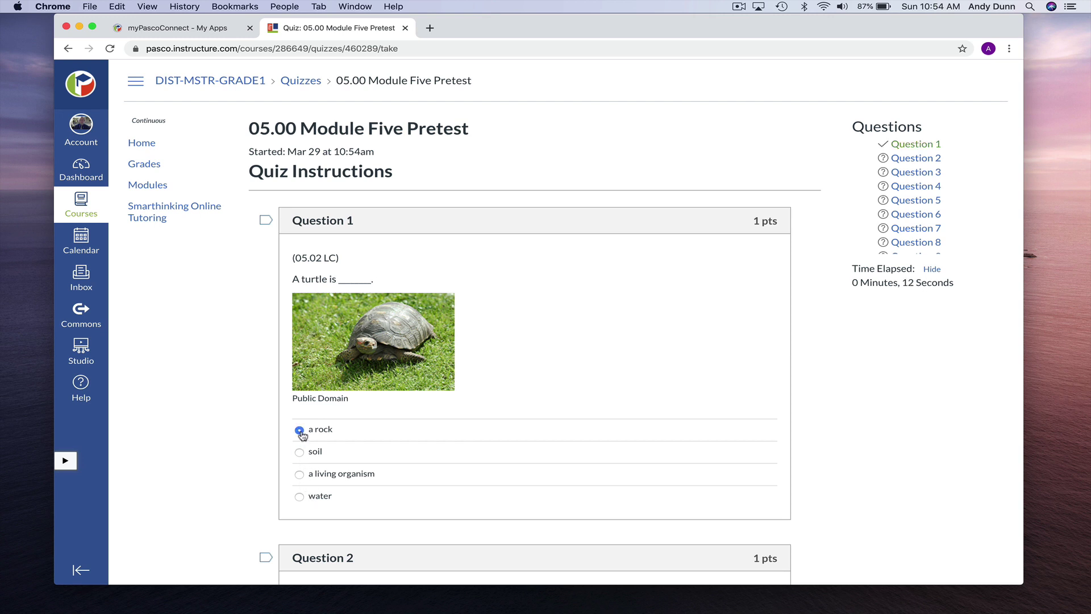
{"action": "left_click", "coordinate": [299, 496]}
{"action": "scroll", "coordinate": [821, 492], "scroll_direction": "down", "scroll_amount": 3}
{"action": "scroll", "coordinate": [821, 492], "scroll_direction": "down", "scroll_amount": 3}
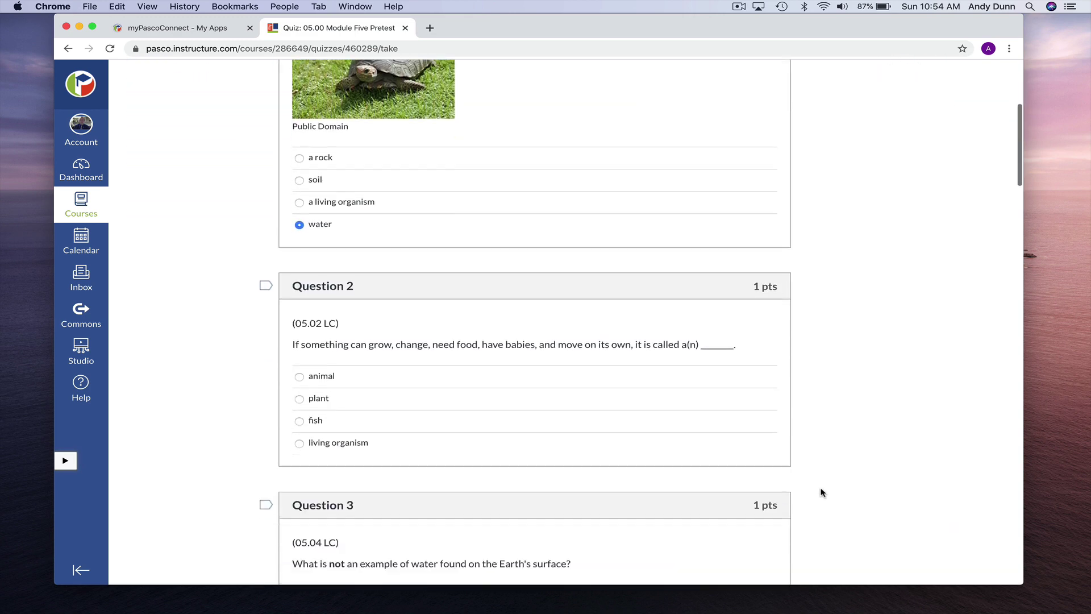
{"action": "scroll", "coordinate": [510, 315], "scroll_direction": "down", "scroll_amount": 6}
{"action": "scroll", "coordinate": [509, 317], "scroll_direction": "down", "scroll_amount": 2}
{"action": "scroll", "coordinate": [509, 319], "scroll_direction": "down", "scroll_amount": 5}
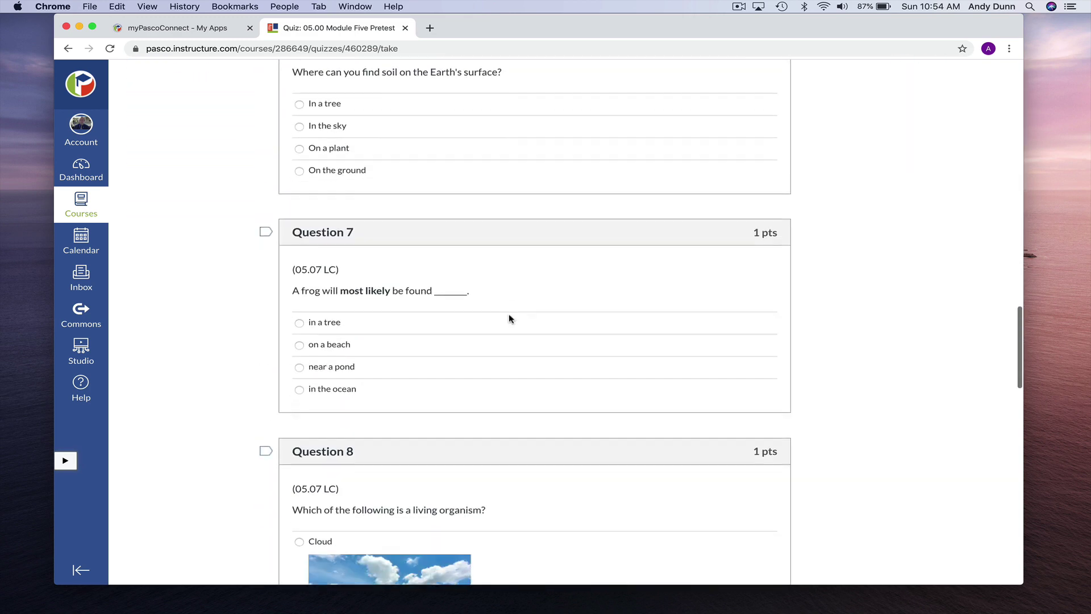
{"action": "scroll", "coordinate": [509, 319], "scroll_direction": "down", "scroll_amount": 5}
{"action": "scroll", "coordinate": [509, 319], "scroll_direction": "down", "scroll_amount": 5}
{"action": "scroll", "coordinate": [509, 318], "scroll_direction": "down", "scroll_amount": 2}
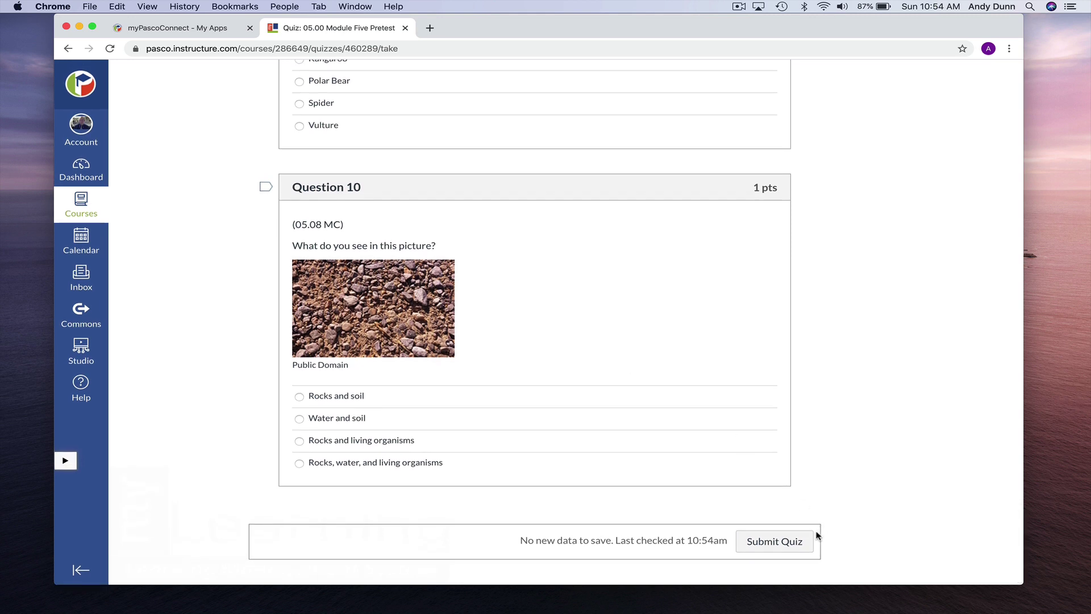
Step: Submit the pretest attempt, confirming 'Submit anyway' despite unanswered questions
{"action": "left_click", "coordinate": [783, 547]}
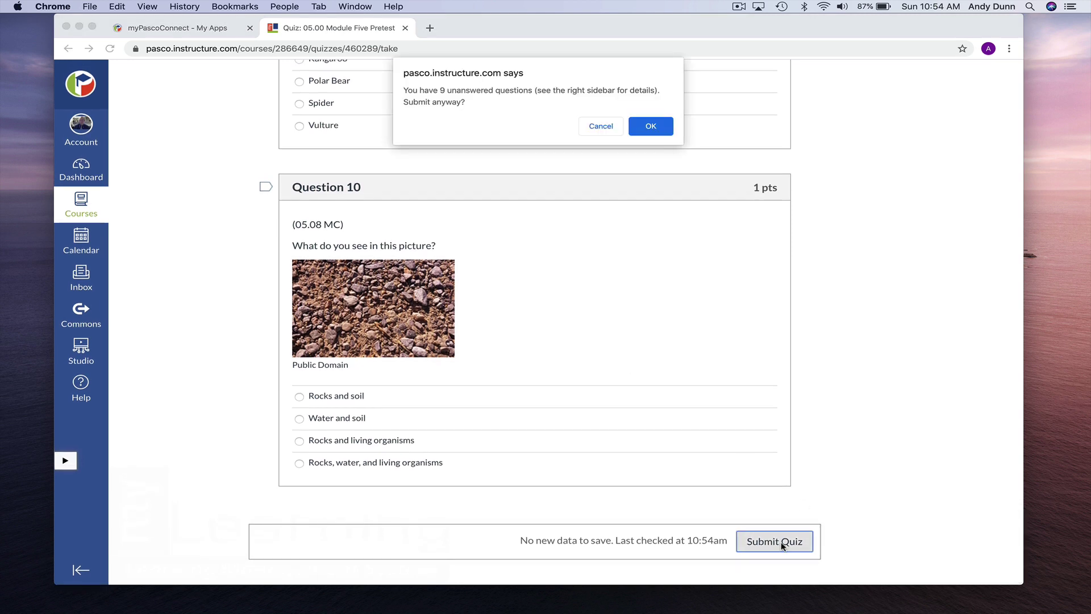
{"action": "left_click", "coordinate": [655, 132]}
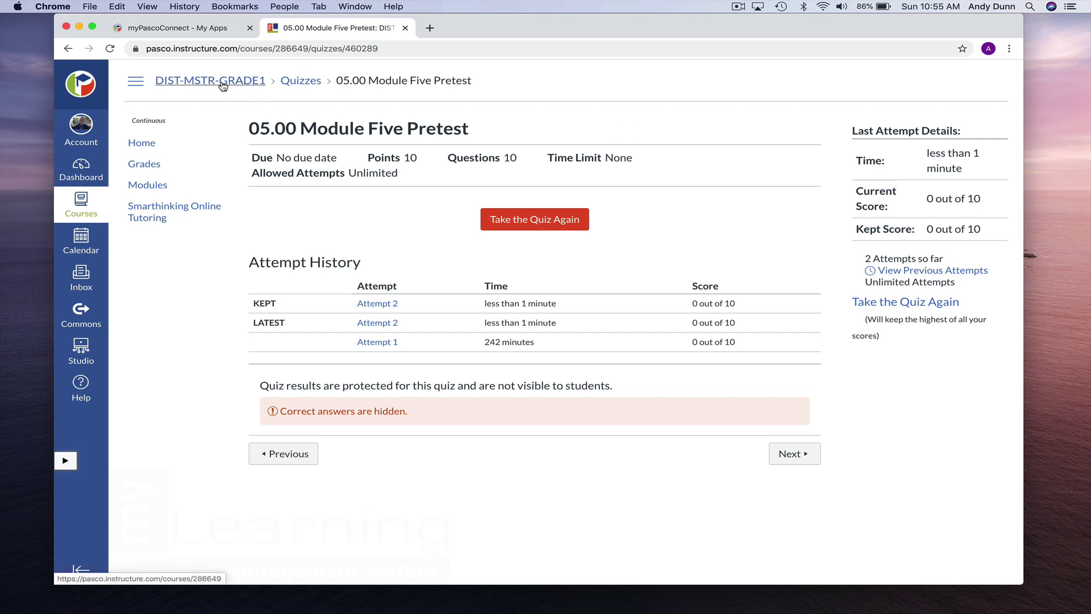
Step: Return to the DIST-MSTR-GRADE1 course home page through its breadcrumb link
{"action": "left_click", "coordinate": [174, 83]}
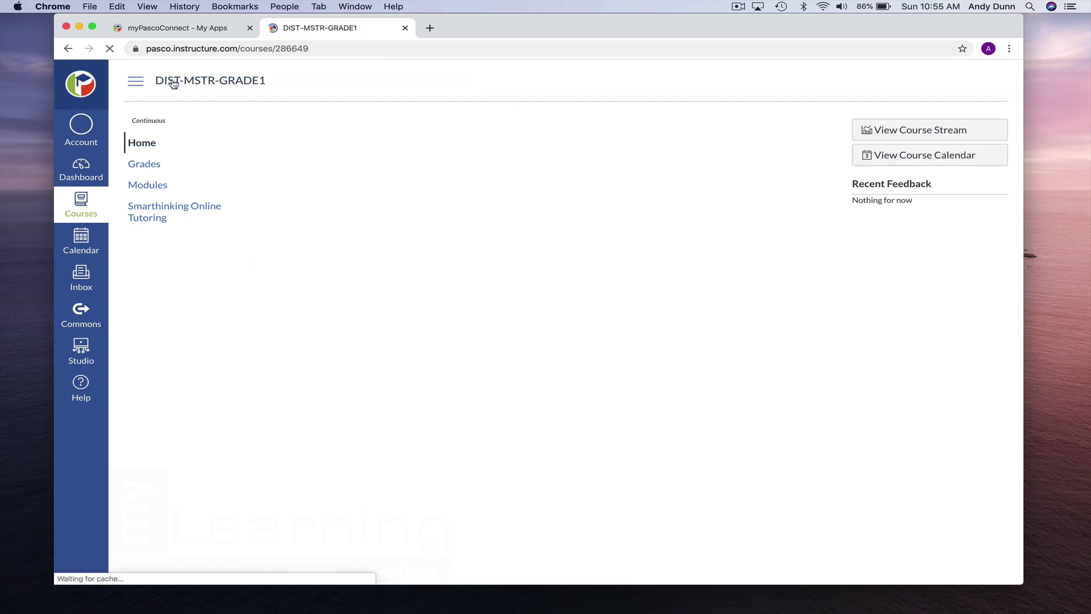
{"action": "scroll", "coordinate": [293, 366], "scroll_direction": "down", "scroll_amount": 1}
{"action": "scroll", "coordinate": [292, 367], "scroll_direction": "down", "scroll_amount": 5}
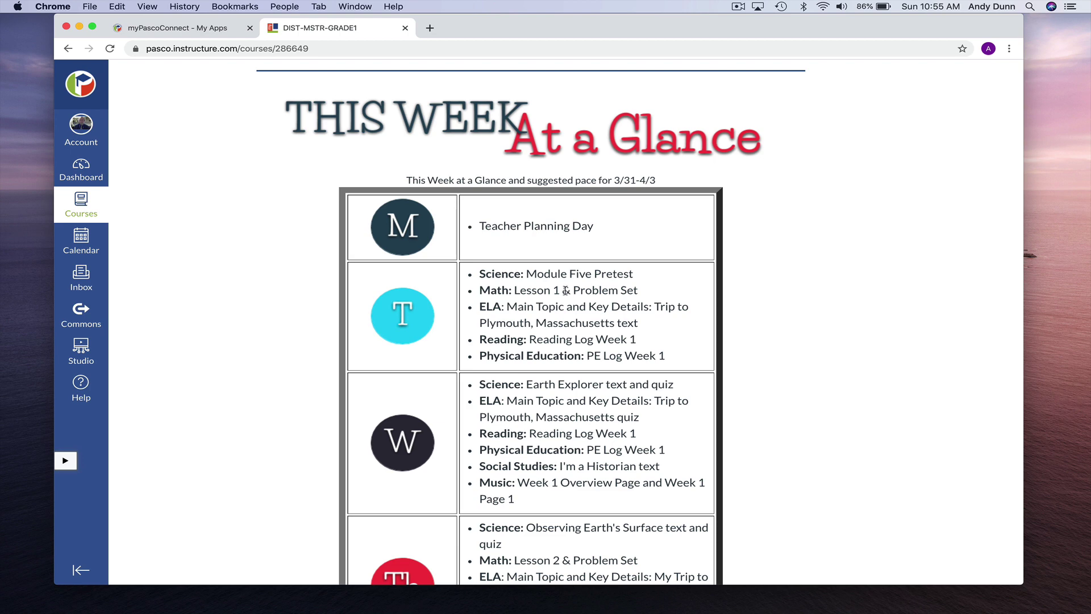
{"action": "scroll", "coordinate": [608, 291], "scroll_direction": "up", "scroll_amount": 5}
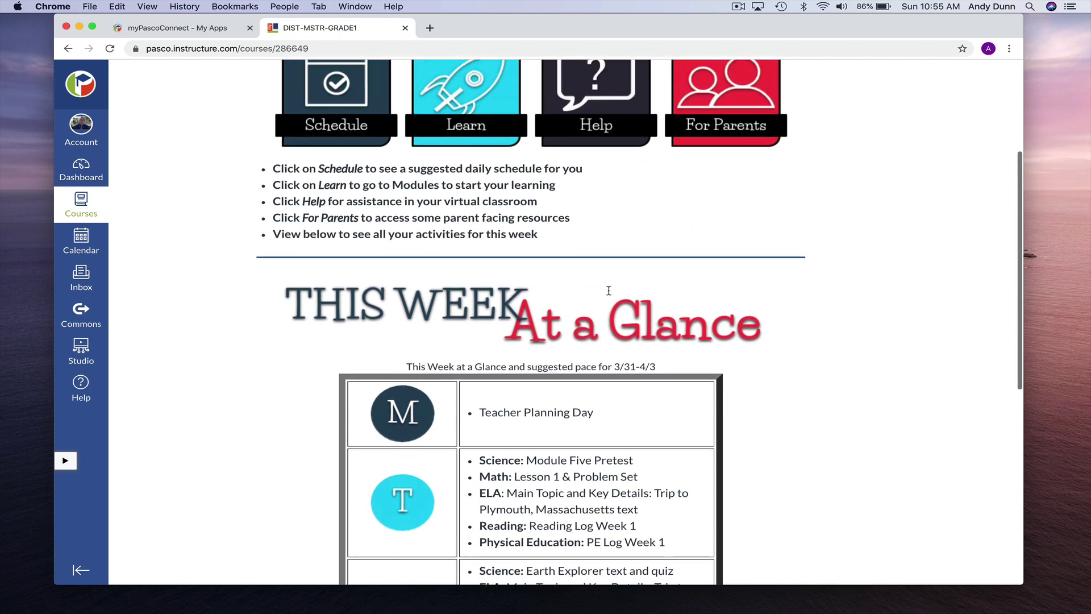
{"action": "scroll", "coordinate": [608, 290], "scroll_direction": "up", "scroll_amount": 3}
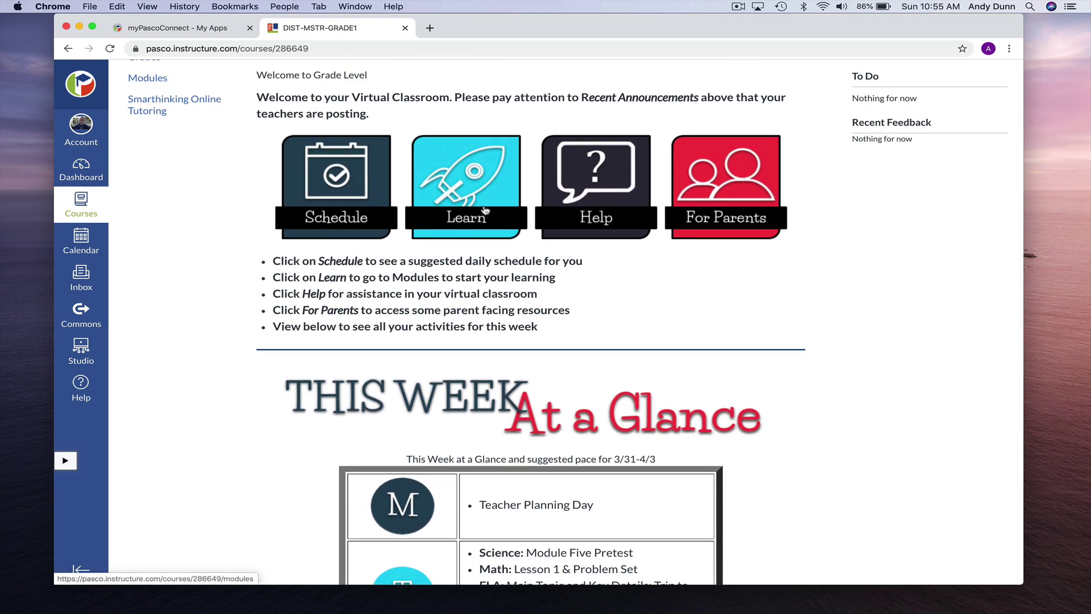